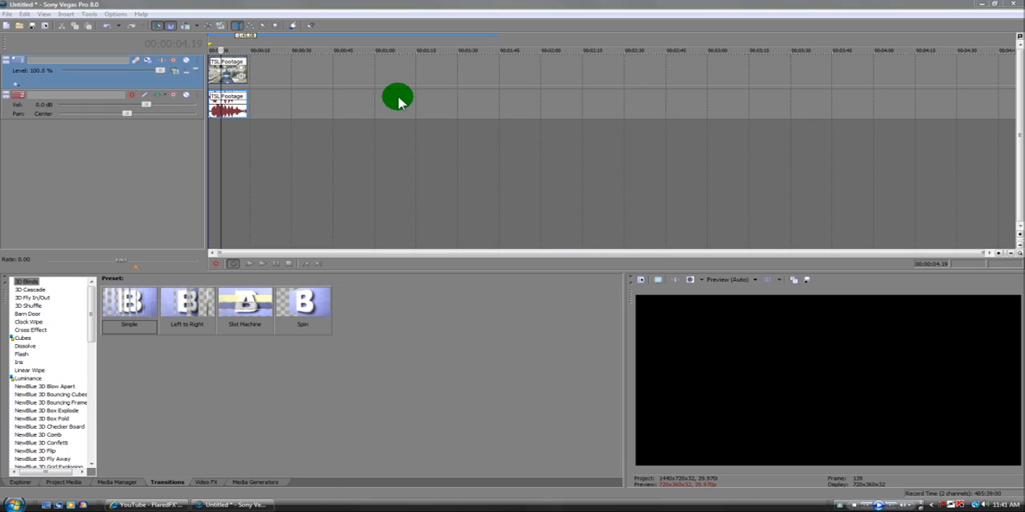
- Position the cursor on a frame showing the blue weapon and insert an empty video track above the footage
left_click(224, 72)
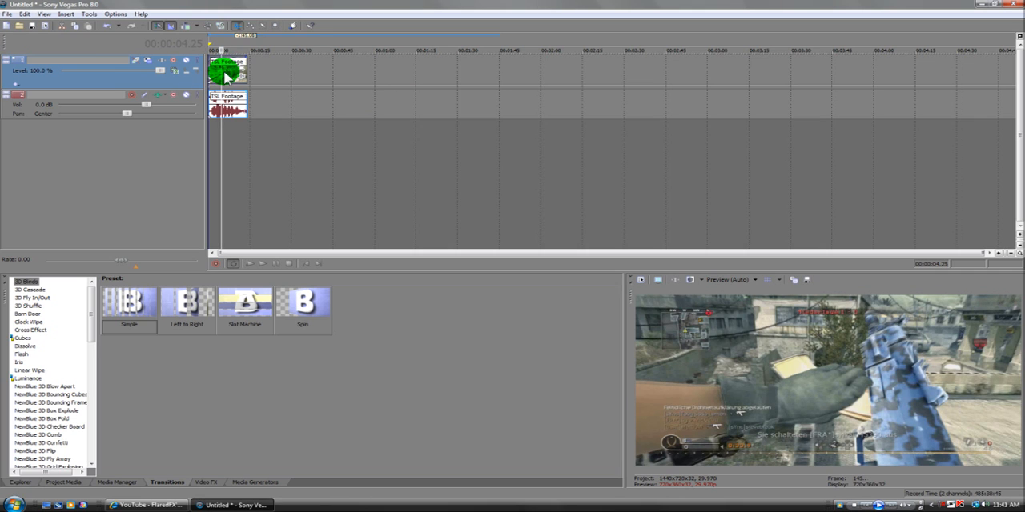
mouse_move(224, 72)
left_mouse_down()
mouse_move(281, 77)
mouse_move(260, 84)
mouse_move(214, 69)
mouse_move(264, 72)
left_mouse_up()
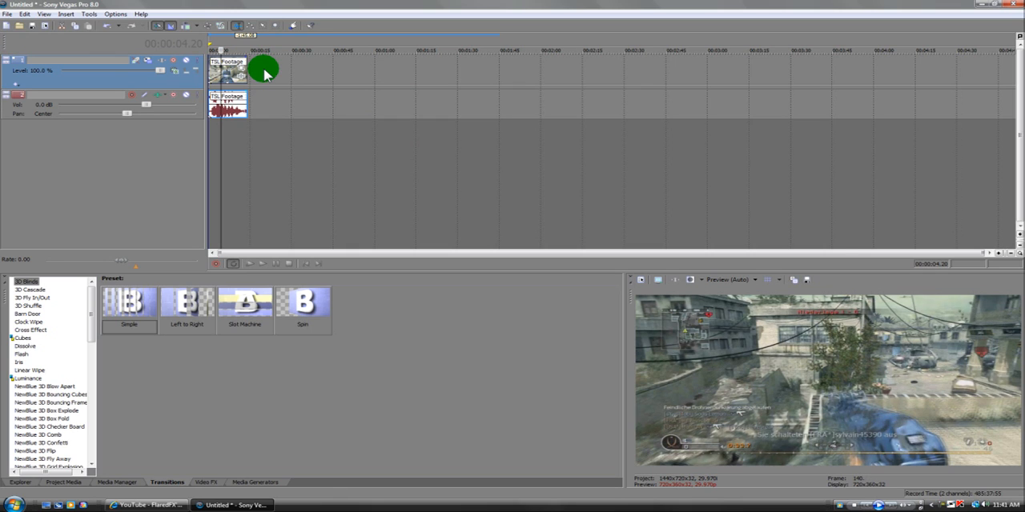
right_click(265, 72)
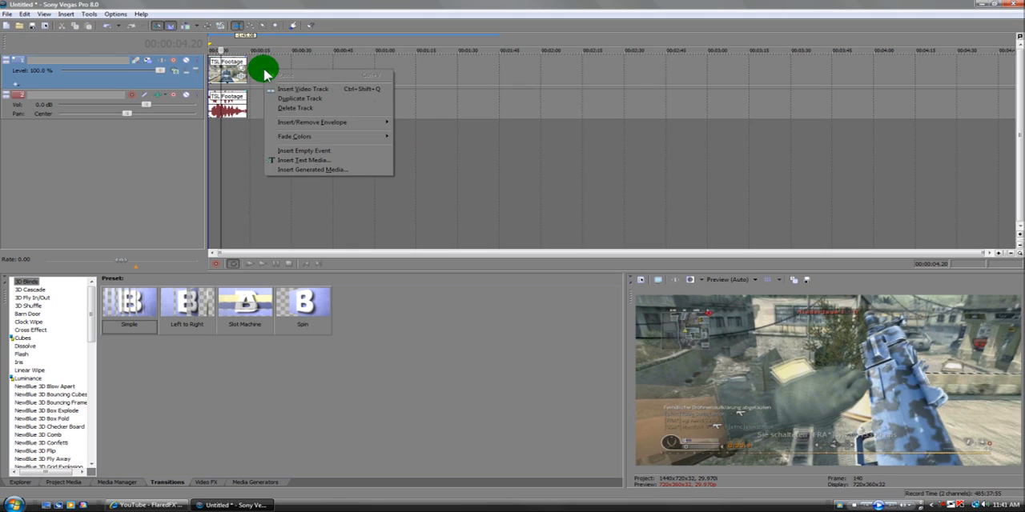
left_click(303, 89)
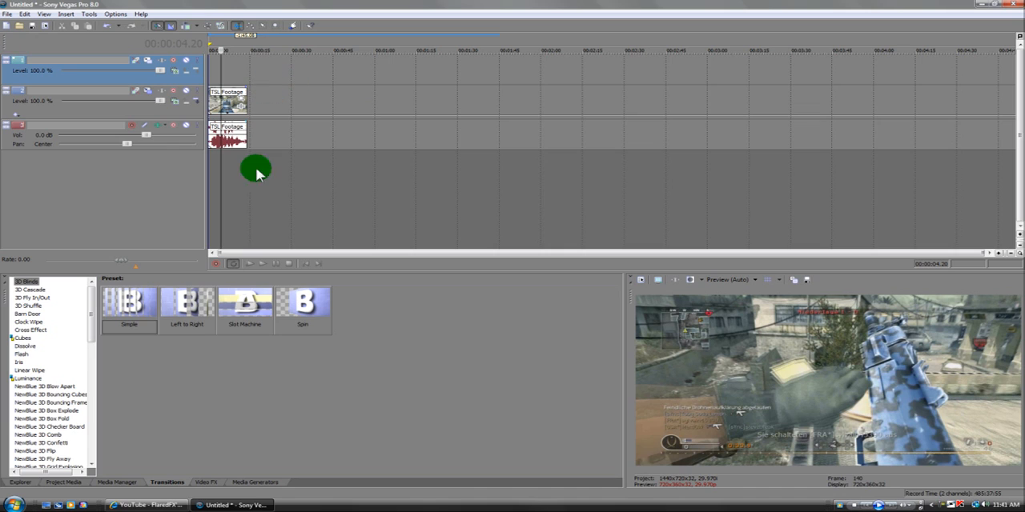
- Duplicate the video track that holds the TSL Footage clip
left_click(268, 100)
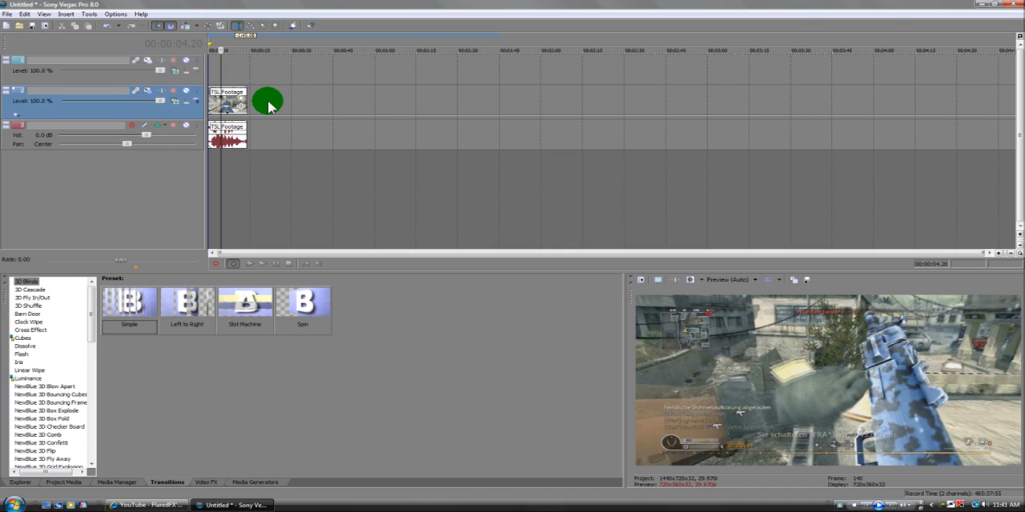
right_click(269, 102)
left_click(317, 132)
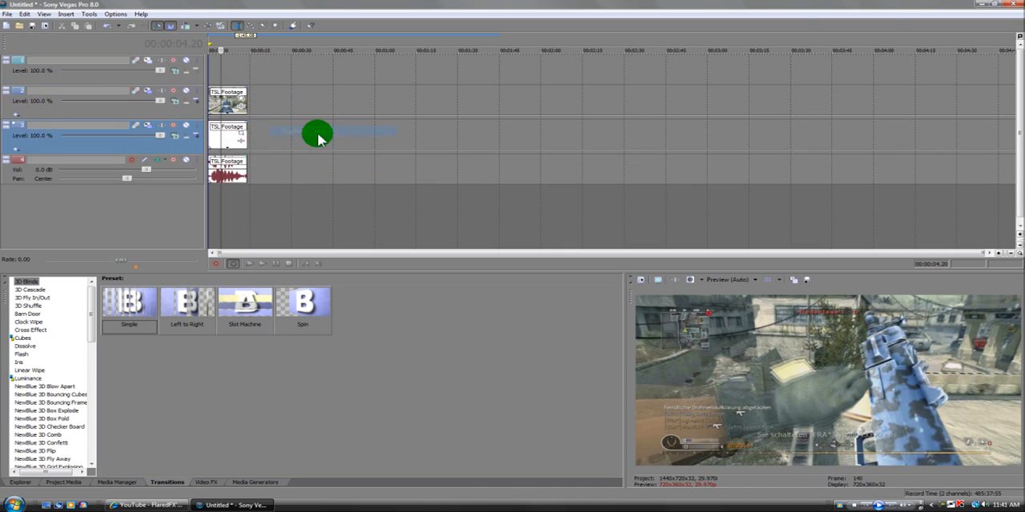
- Delete the empty video track above the two footage tracks
right_click(253, 73)
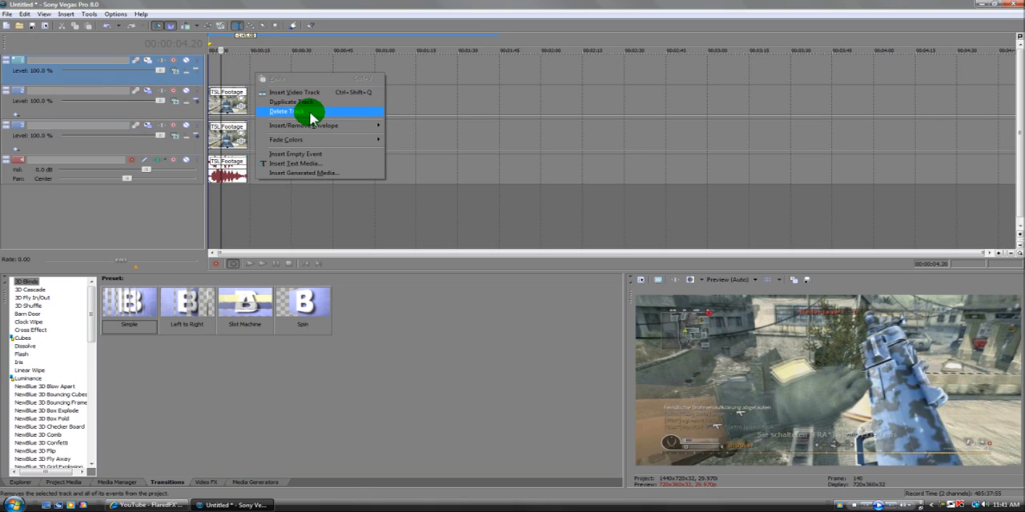
left_click(309, 111)
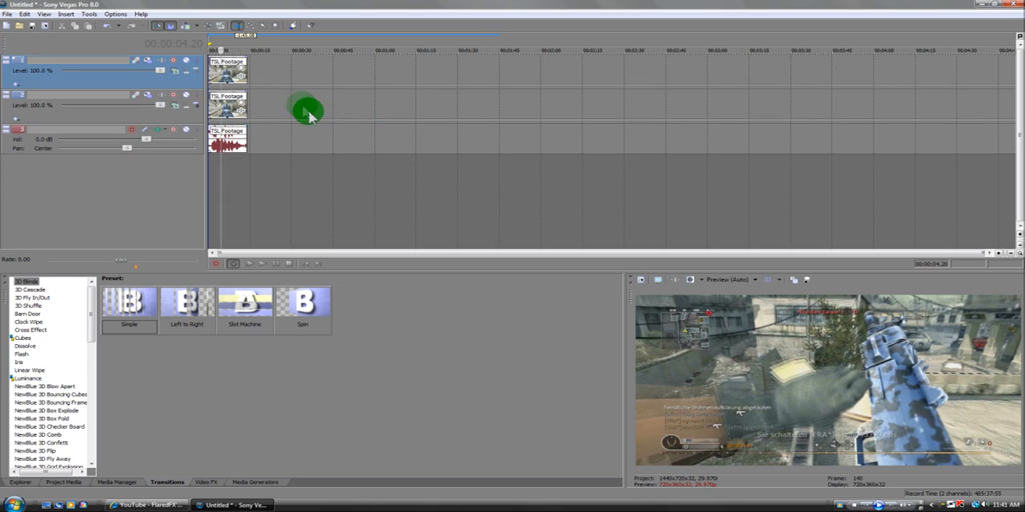
- Insert a video track between the two footage tracks and fill the footage's length with a Magenta solid color event
right_click(294, 104)
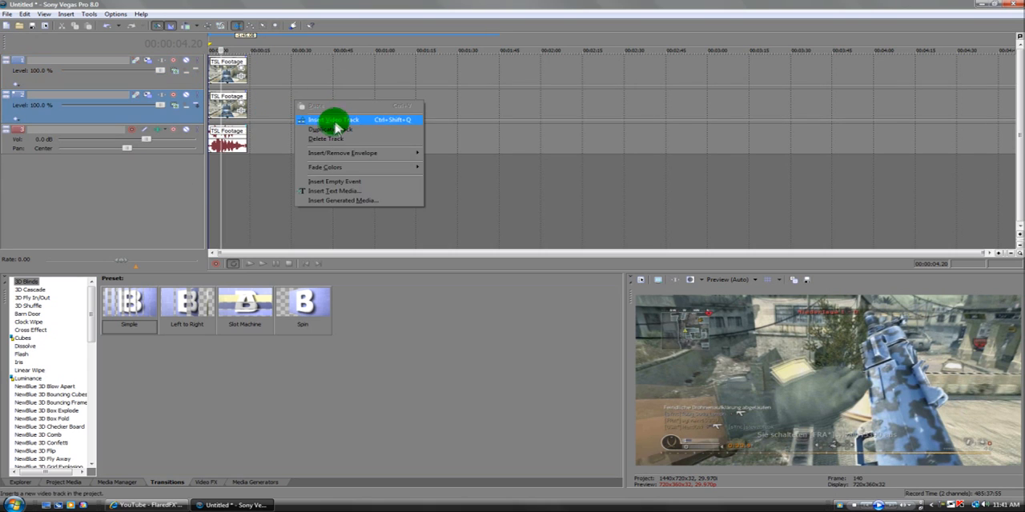
left_click(333, 121)
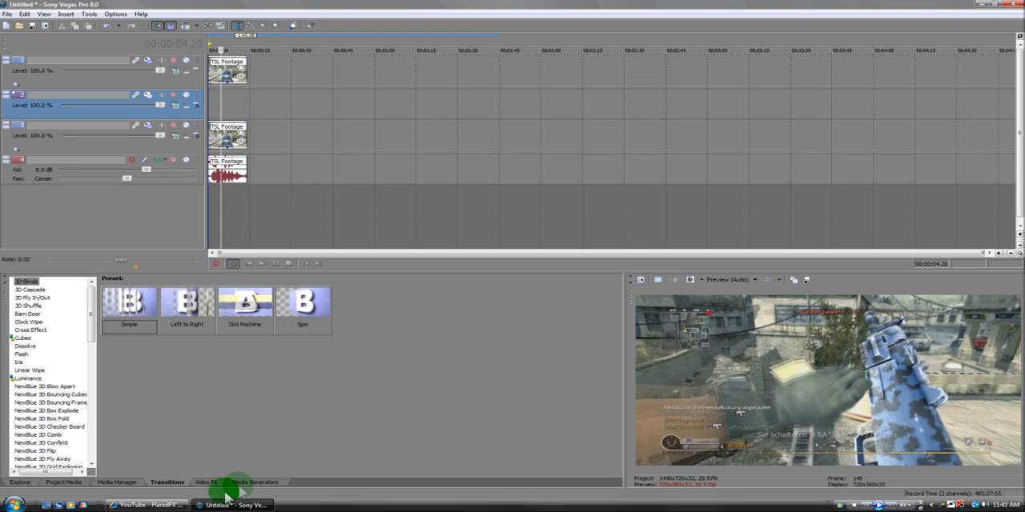
left_click(251, 482)
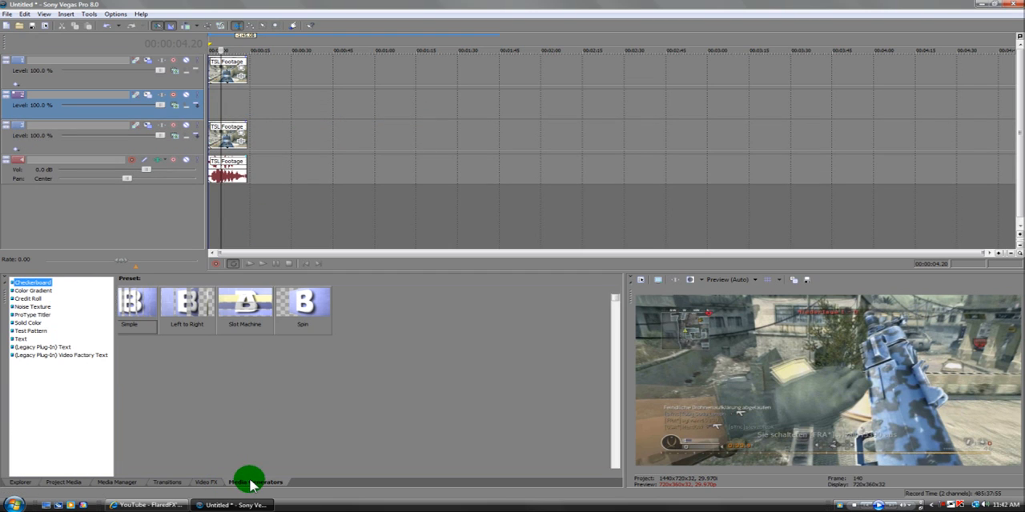
left_click(27, 323)
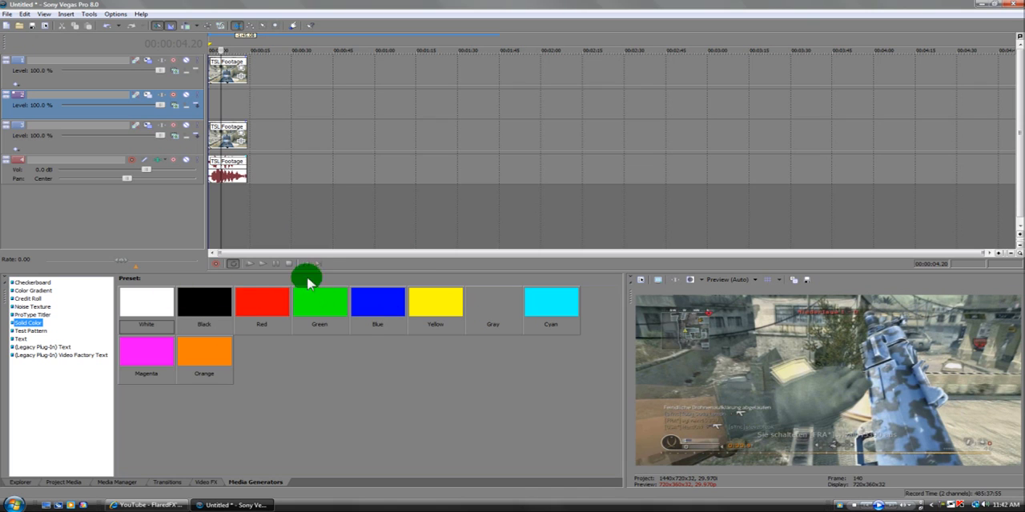
left_click_drag(146, 350, 214, 116)
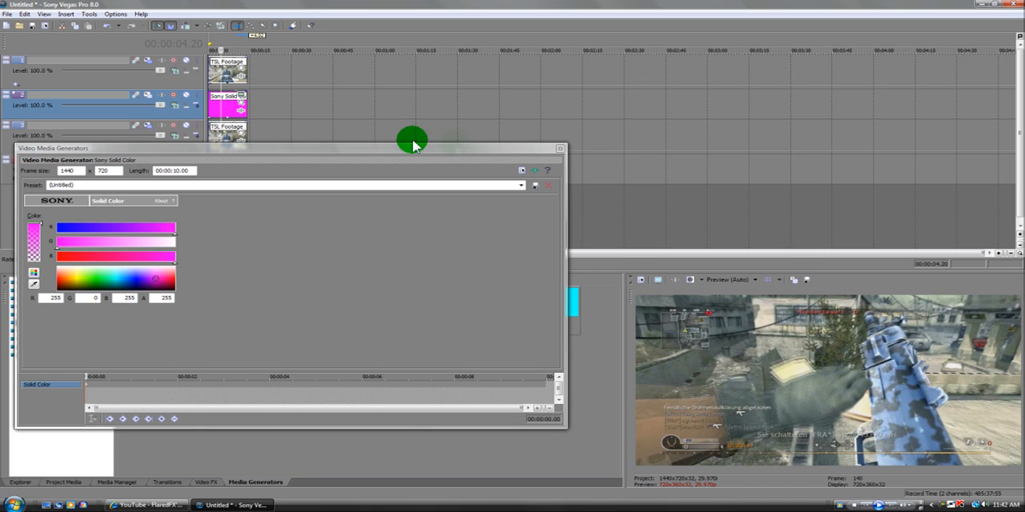
left_click(558, 157)
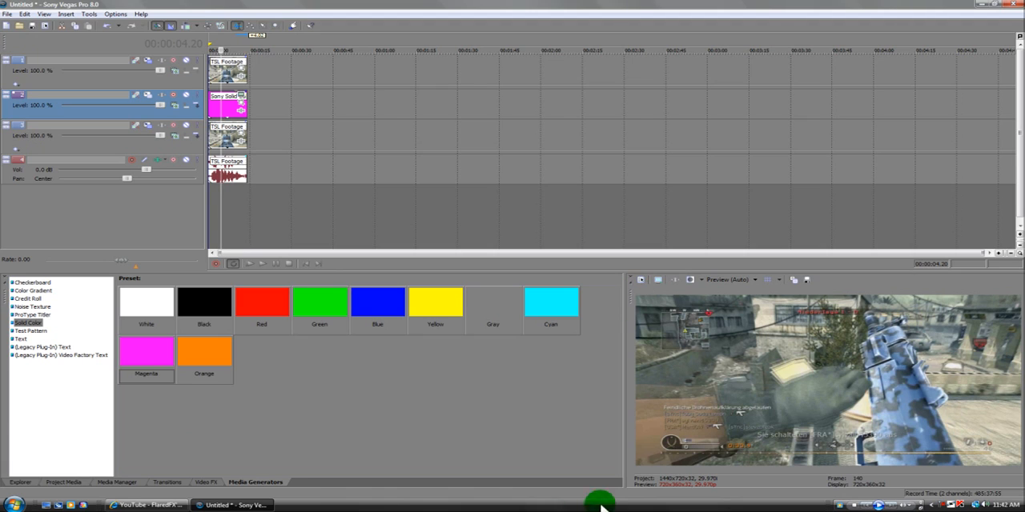
- Apply the Chroma Keyer effect with the Blue tiger HD preset to the footage clip on the uppermost track
left_click(205, 481)
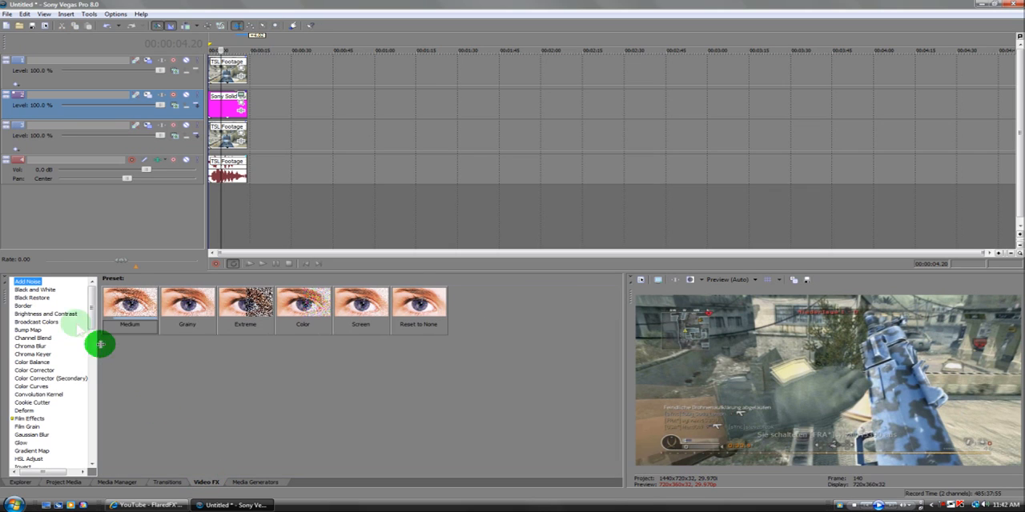
left_click(45, 354)
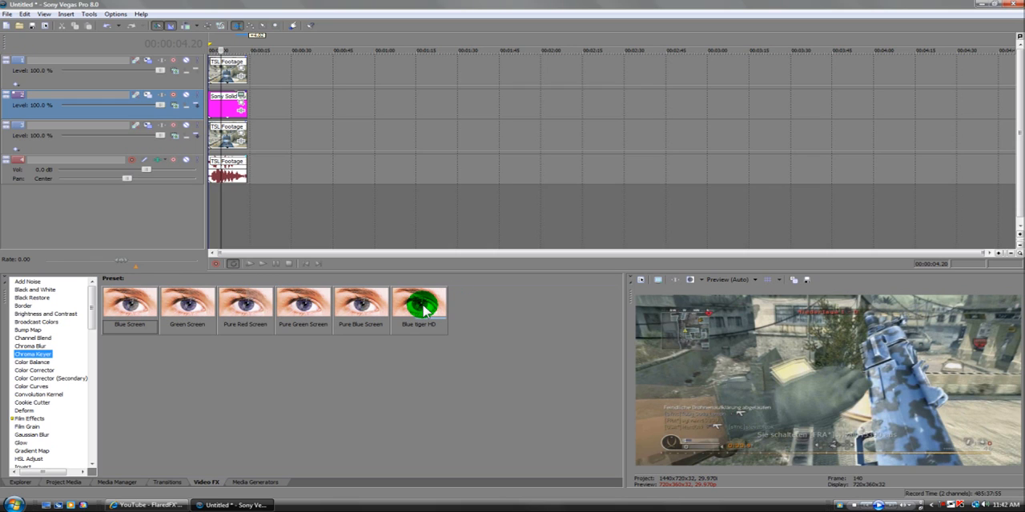
left_click_drag(422, 308, 222, 70)
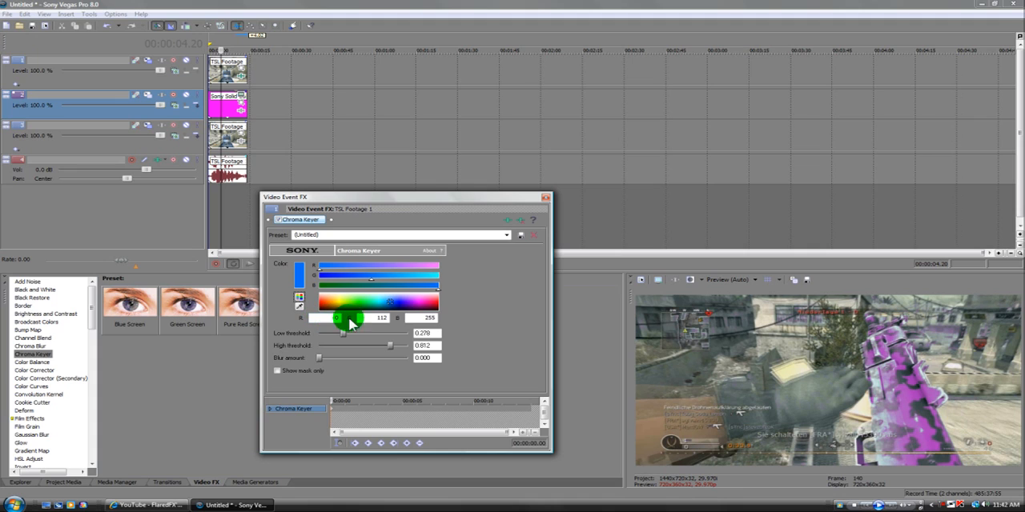
- Set the Chroma Keyer's low threshold to 0.000, with the blur amount at 0.000
left_click(379, 319)
left_click(427, 319)
left_click_drag(320, 359, 290, 373)
left_click_drag(340, 337, 322, 340)
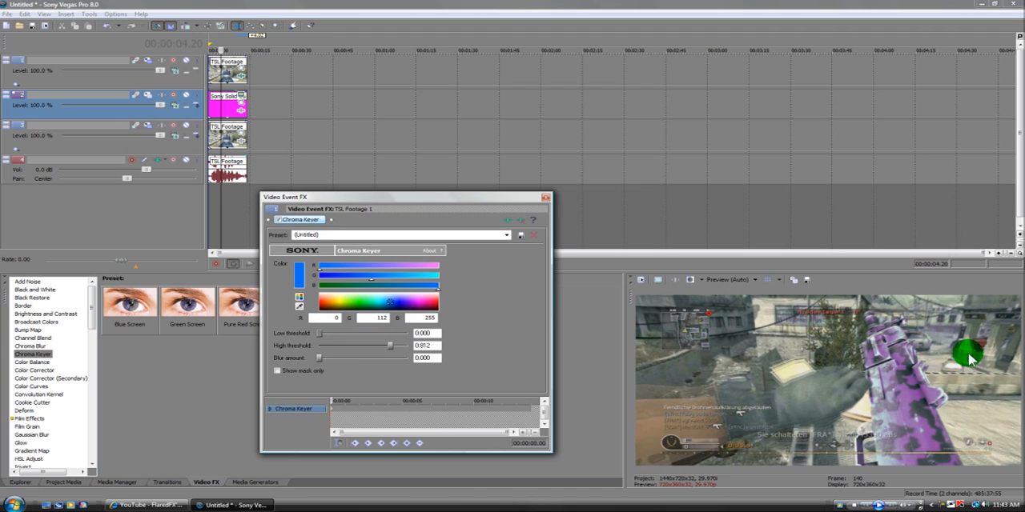
left_click_drag(320, 336, 293, 341)
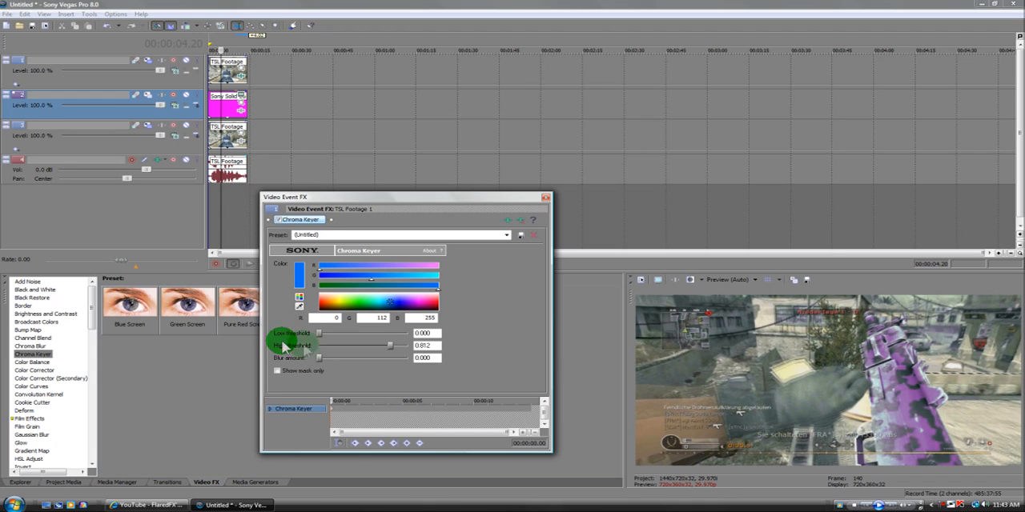
- Set the Chroma Keyer's high threshold to 0.763, close the effect settings and check the weapon color at 00:00:06.05
mouse_move(395, 348)
left_mouse_down()
mouse_move(418, 347)
mouse_move(333, 347)
mouse_move(391, 350)
mouse_move(381, 354)
left_mouse_up()
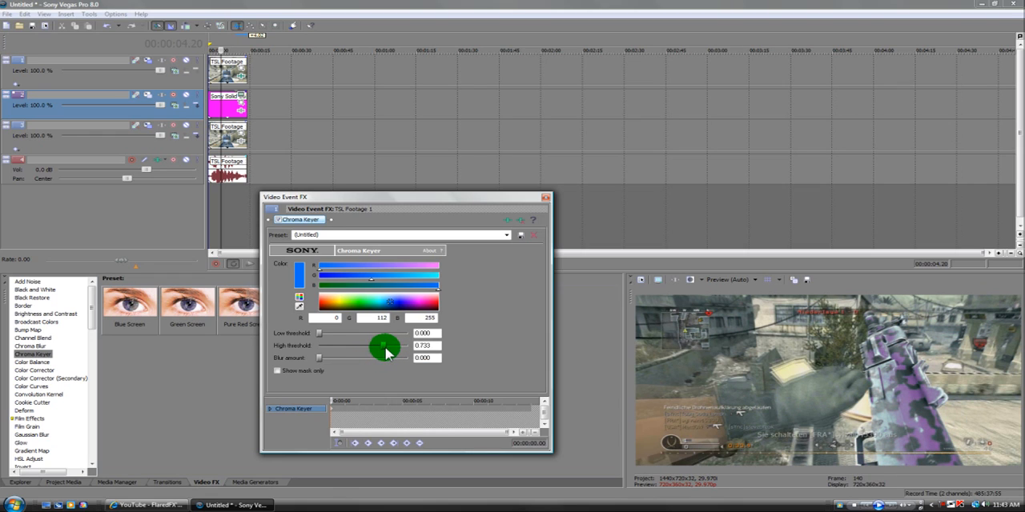
mouse_move(387, 354)
left_mouse_down()
mouse_move(431, 350)
mouse_move(376, 349)
mouse_move(396, 348)
left_mouse_up()
mouse_move(387, 350)
left_mouse_down()
mouse_move(404, 350)
mouse_move(392, 353)
left_mouse_up()
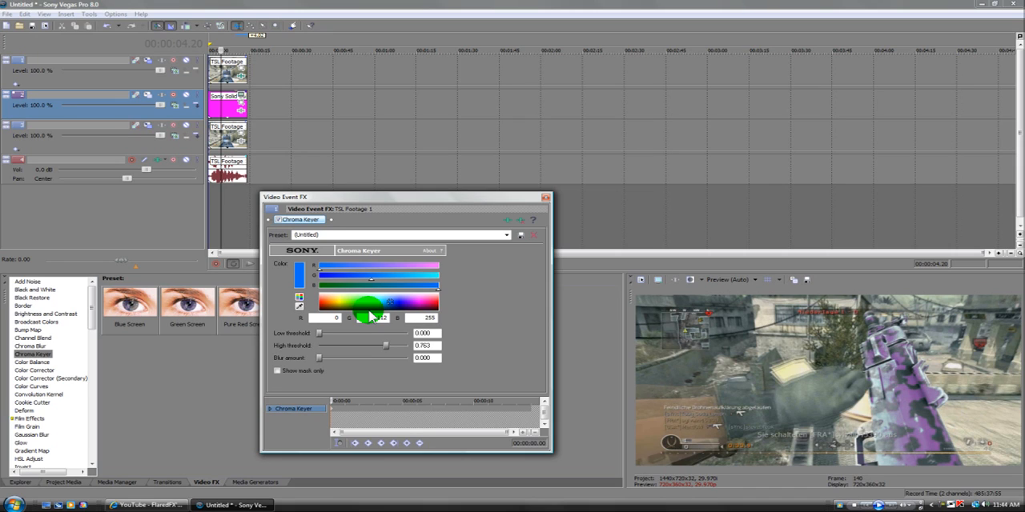
left_click(546, 198)
left_click(225, 65)
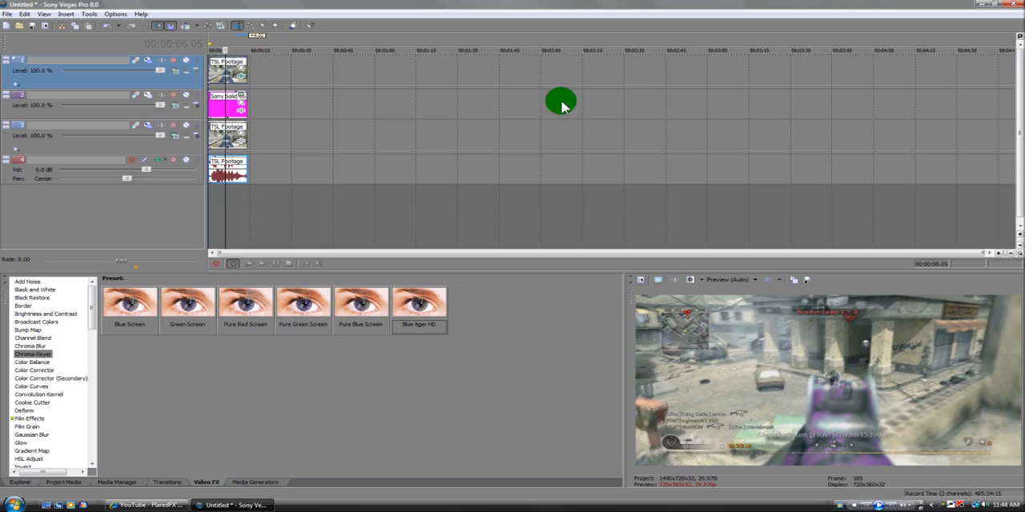
right_click(948, 504)
left_click(969, 446)
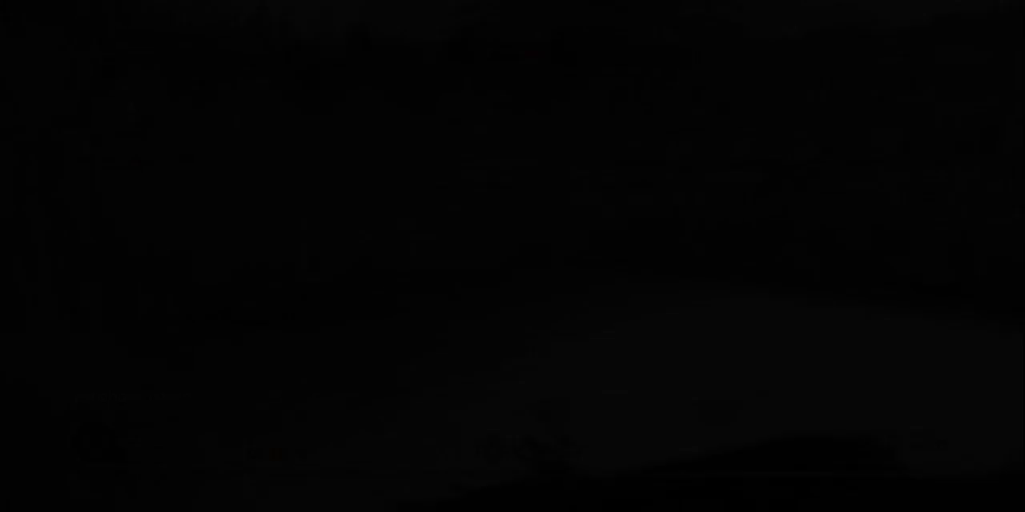